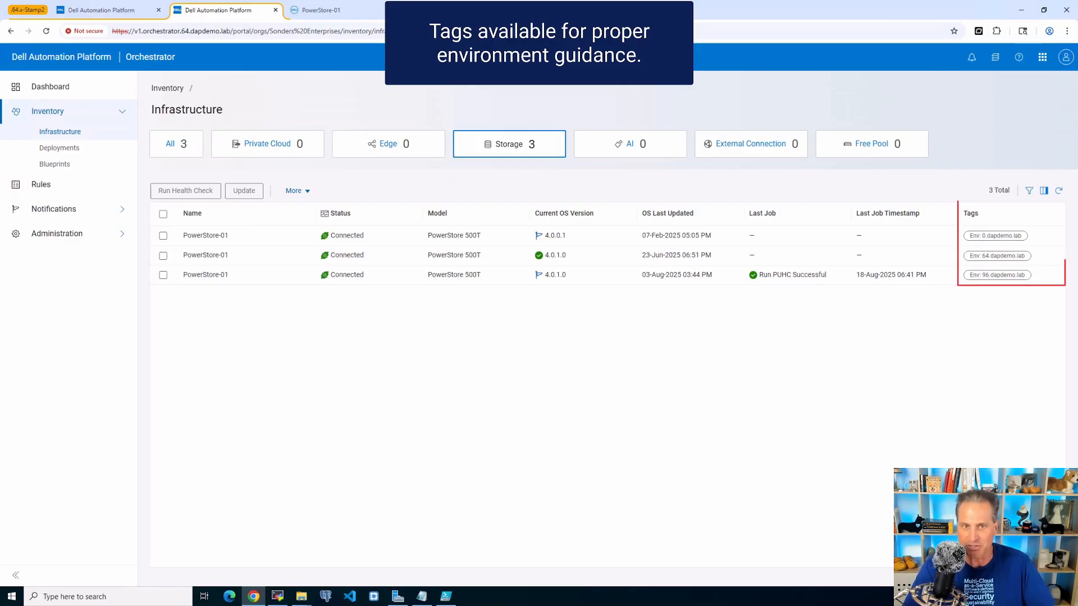
# Select the PowerStore-01 row running OS 4.0.0.1 for the pre-upgrade health check.
pyautogui.click(163, 235)
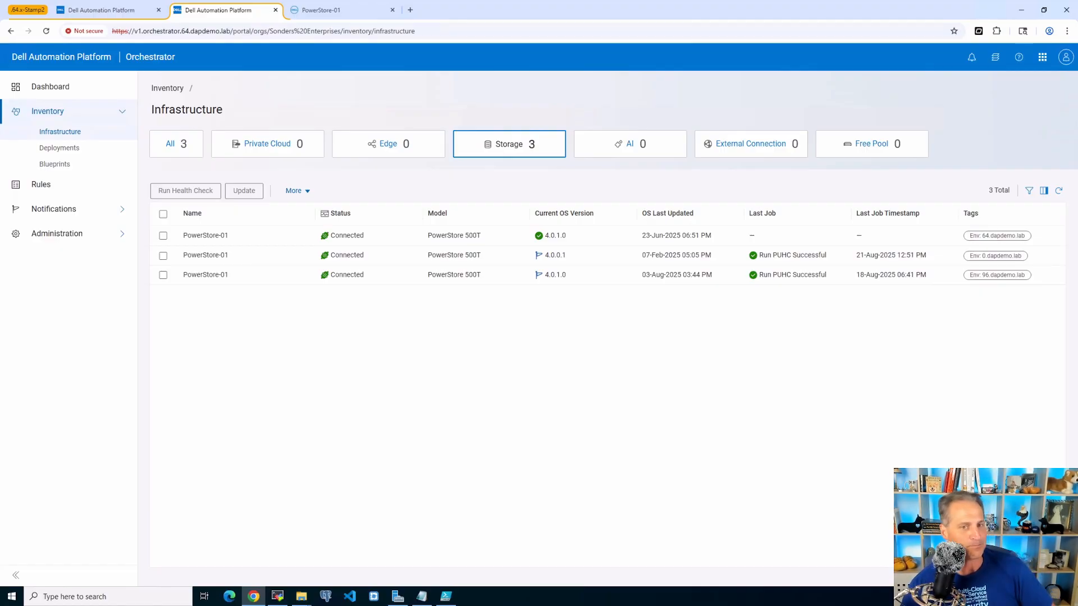
# Show the 4.0.0.1 PowerStore-01's properties and select it for updating to 4.1.0.1.
pyautogui.click(206, 254)
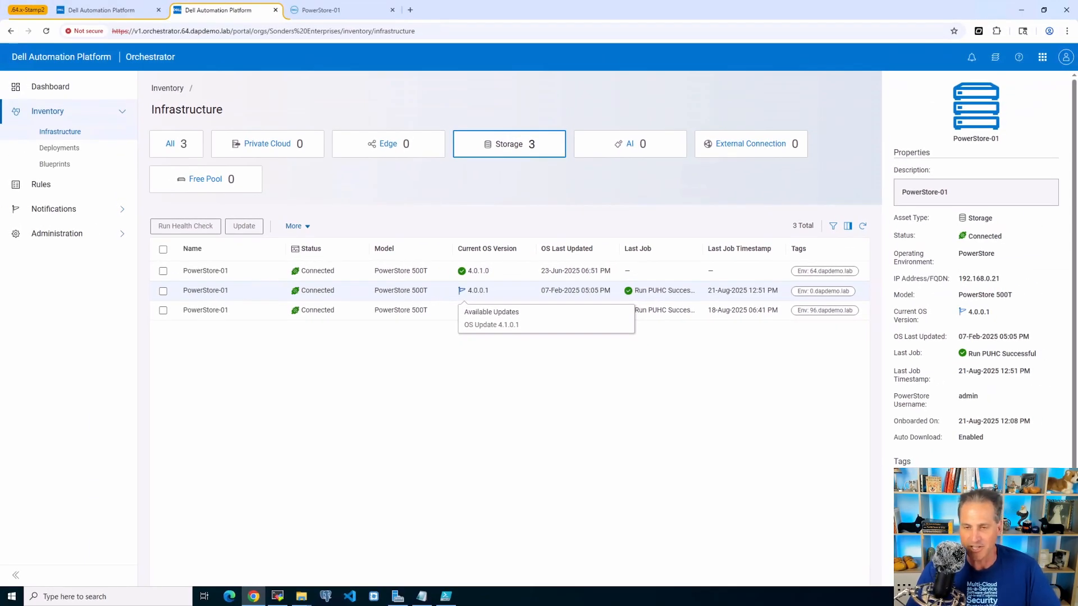
pyautogui.click(320, 9)
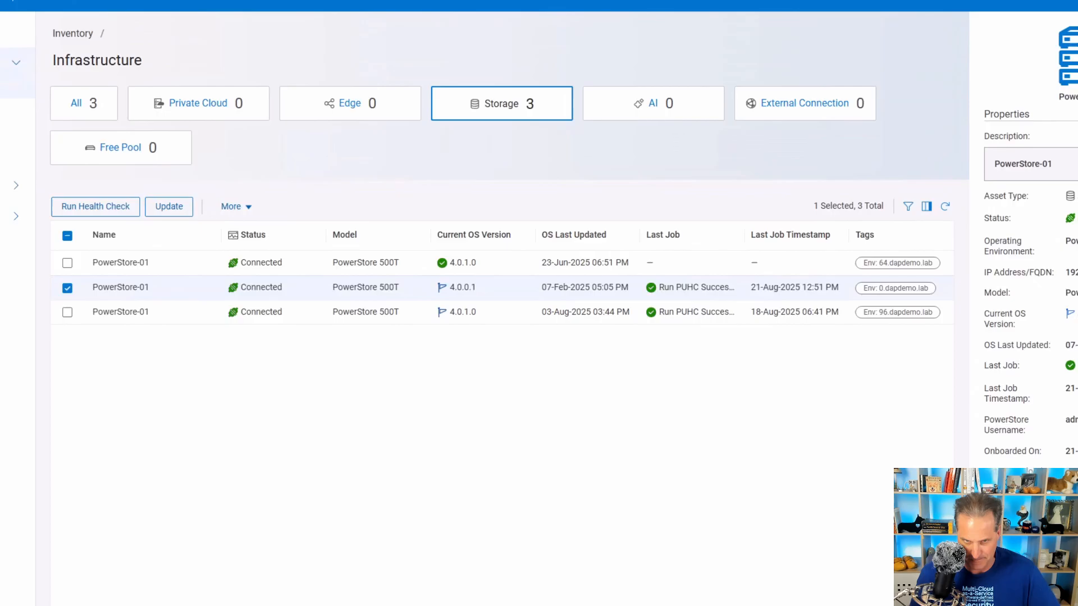
# Start the 4.1.0.1 OS update on PowerStore-01, view the Jobs list, and go to its own dashboard.
pyautogui.click(169, 206)
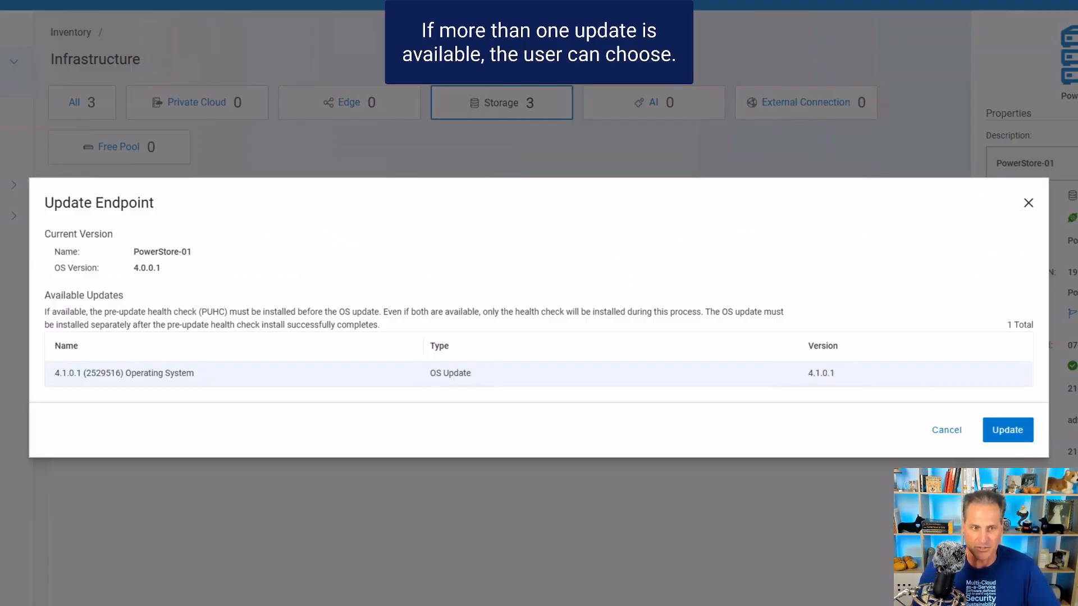
pyautogui.click(1008, 430)
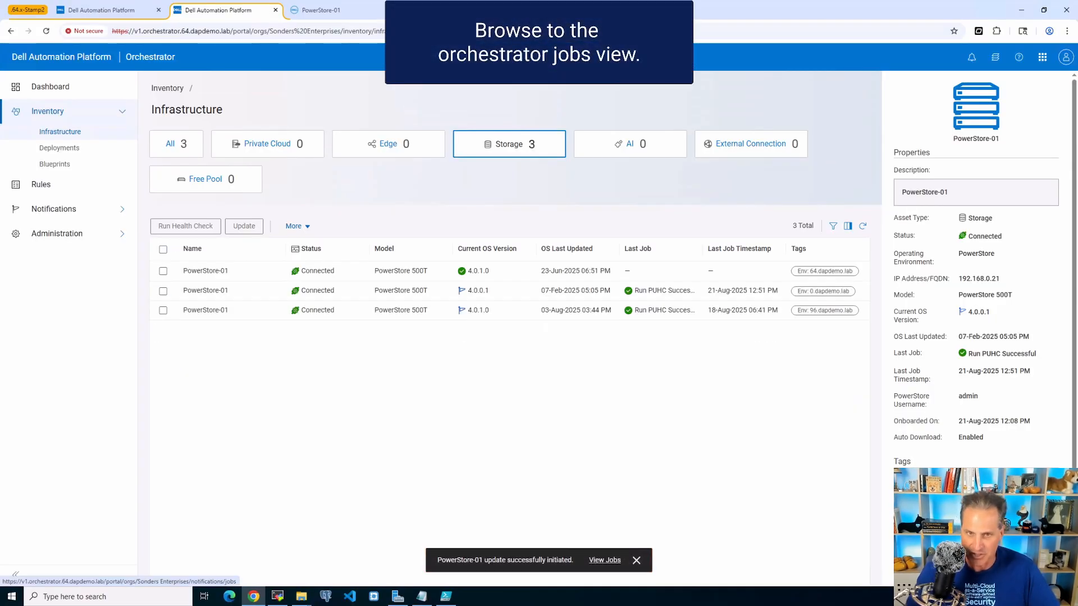
pyautogui.click(605, 560)
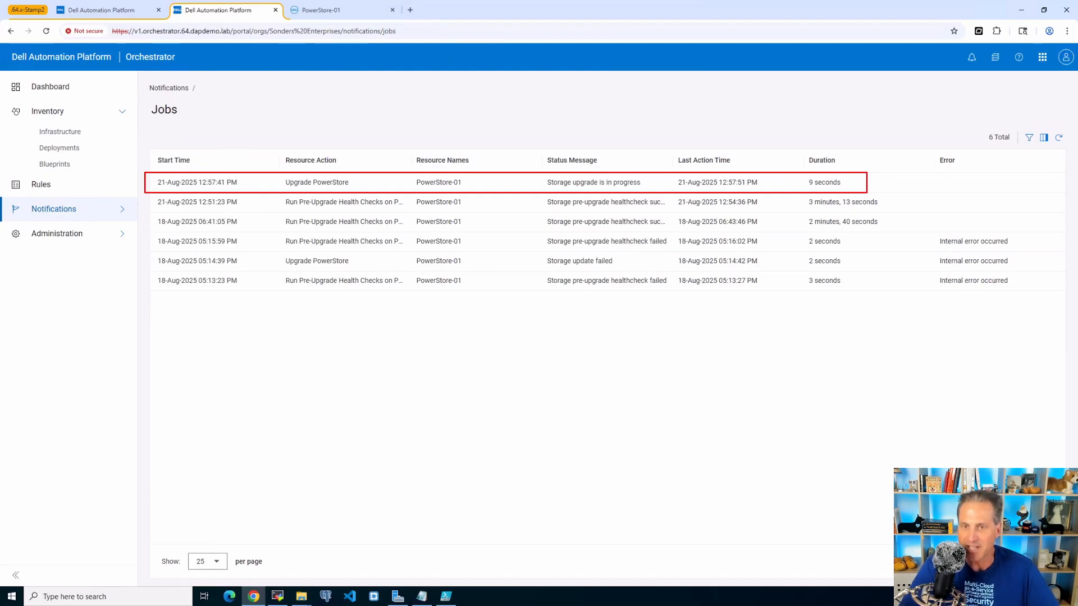
pyautogui.click(320, 9)
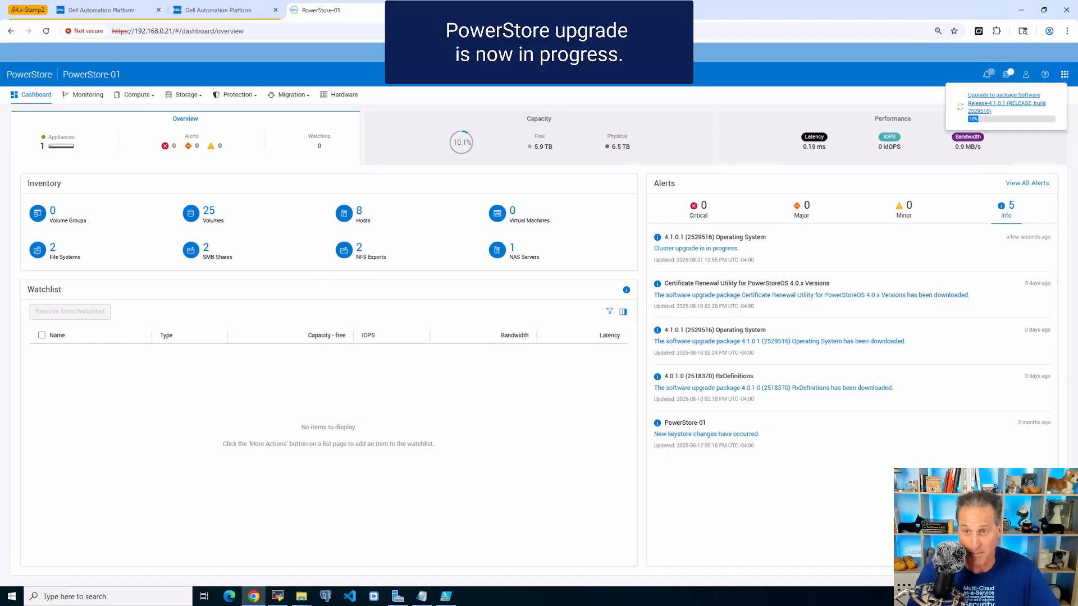
# Show the step-by-step progress of the running 4.1.0.1 upgrade job.
pyautogui.click(1004, 95)
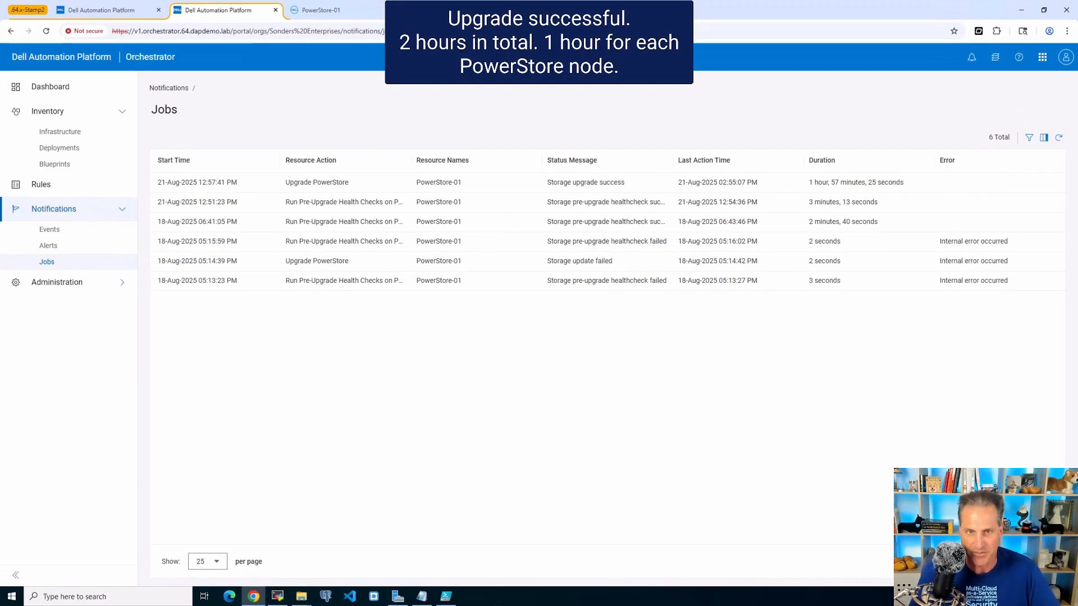
# Return to the infrastructure inventory and filter to storage assets showing PowerStore-01 at 4.1.0.1.
pyautogui.click(60, 132)
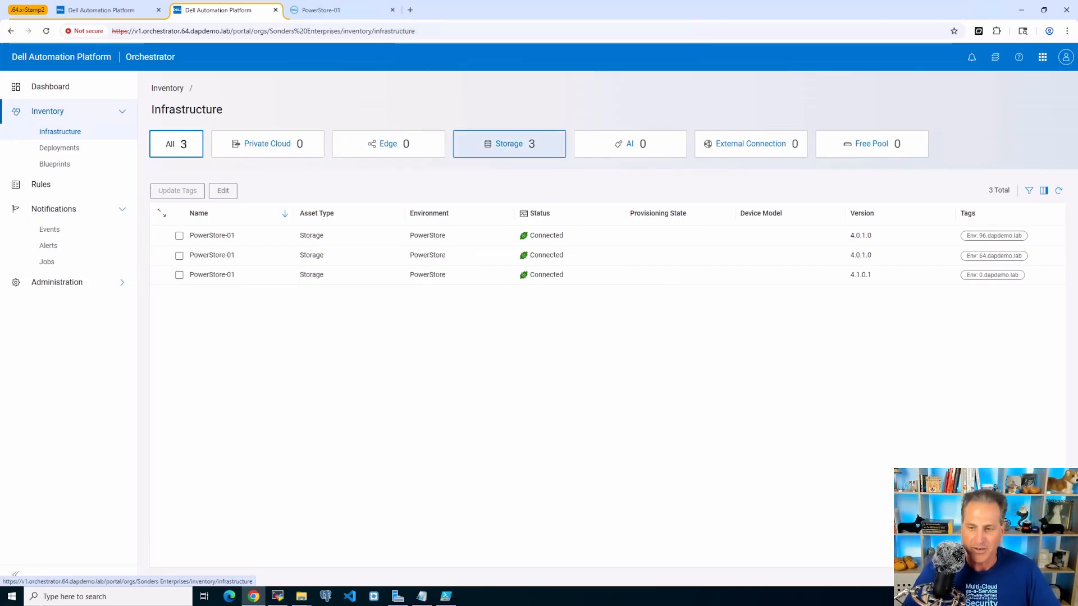
pyautogui.click(509, 143)
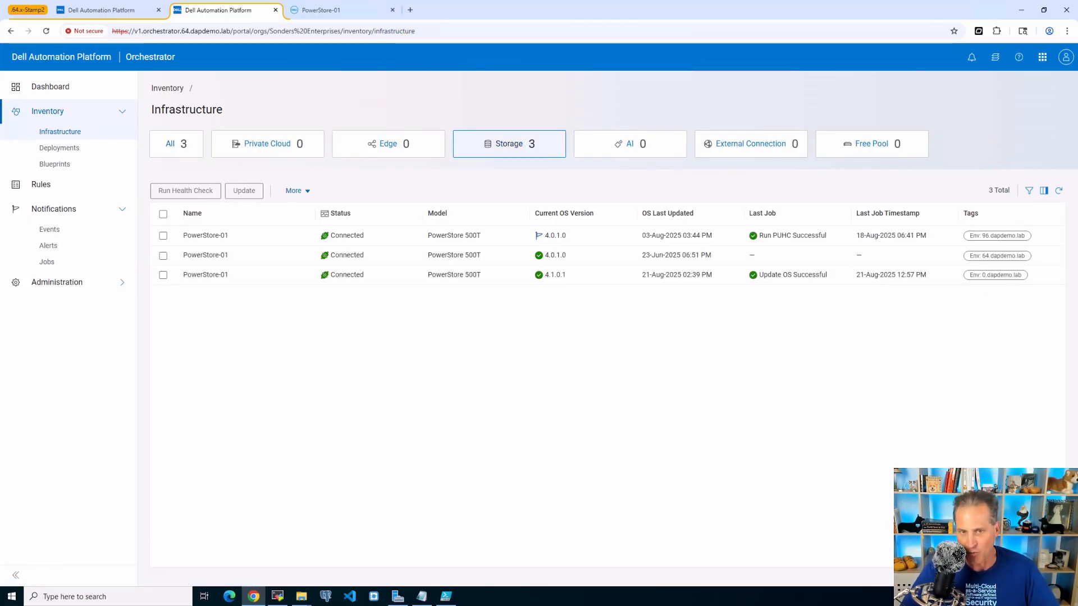